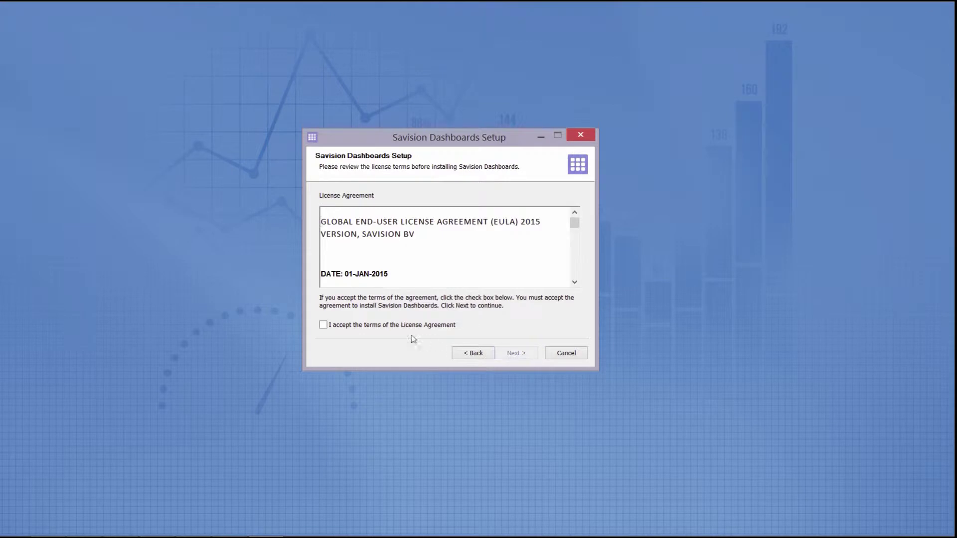
Step: Accept the license, opt in to usage metrics, and choose the Child Application component
left_click(323, 325)
left_click(513, 352)
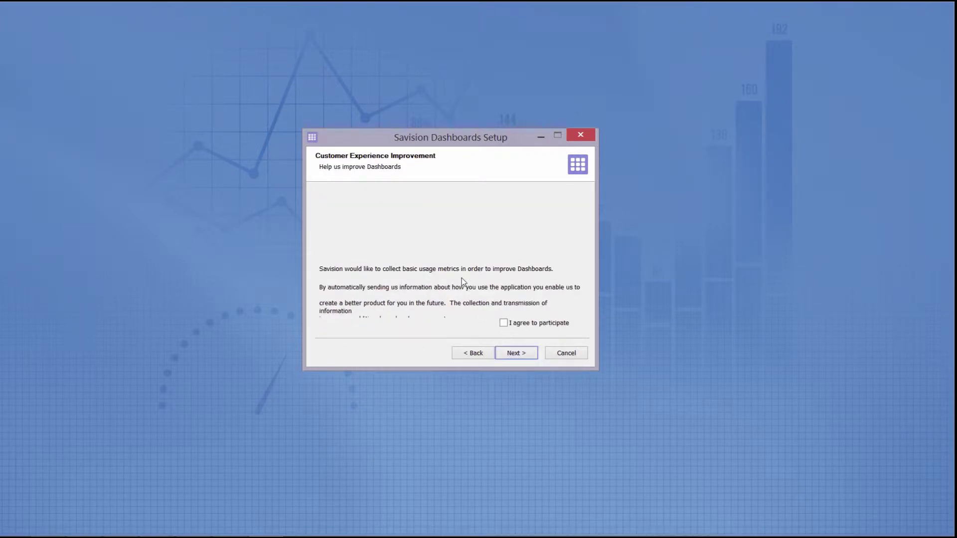
left_click(504, 324)
left_click(515, 352)
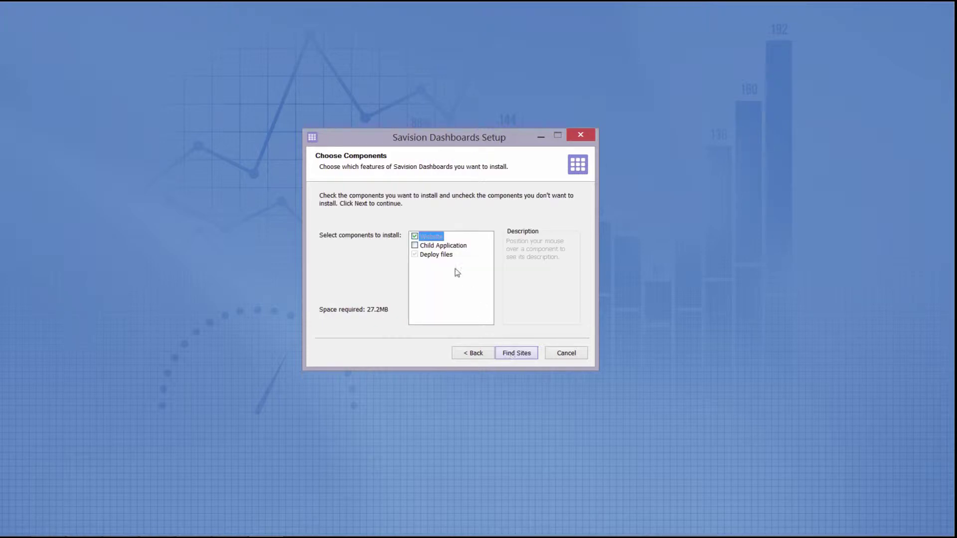
left_click(417, 247)
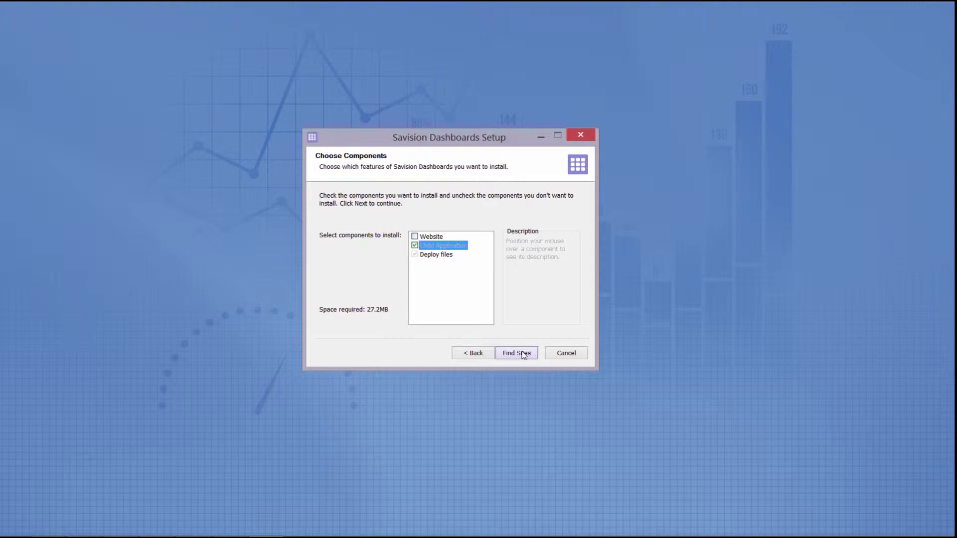
left_click(522, 354)
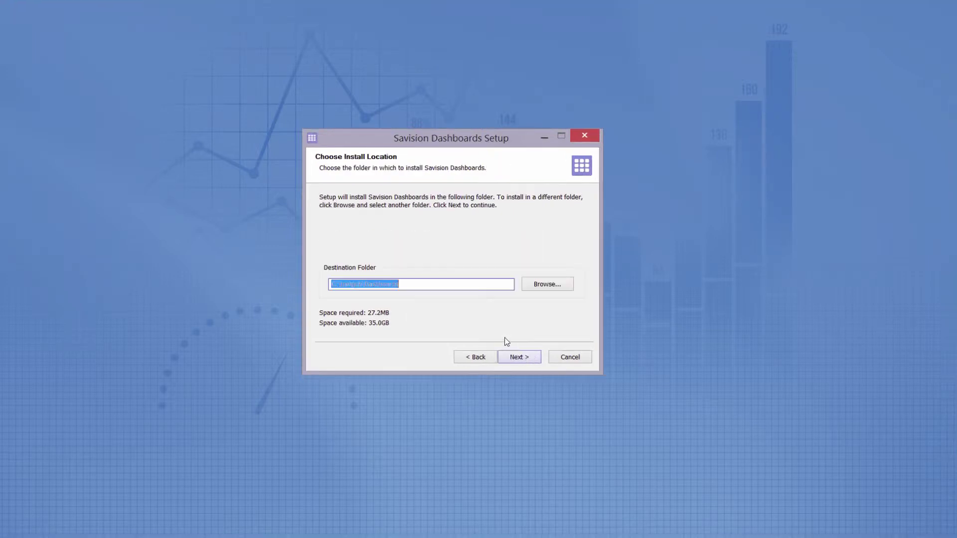
Step: Create a new application pool named TestPool with the service account's username and password
left_click(524, 357)
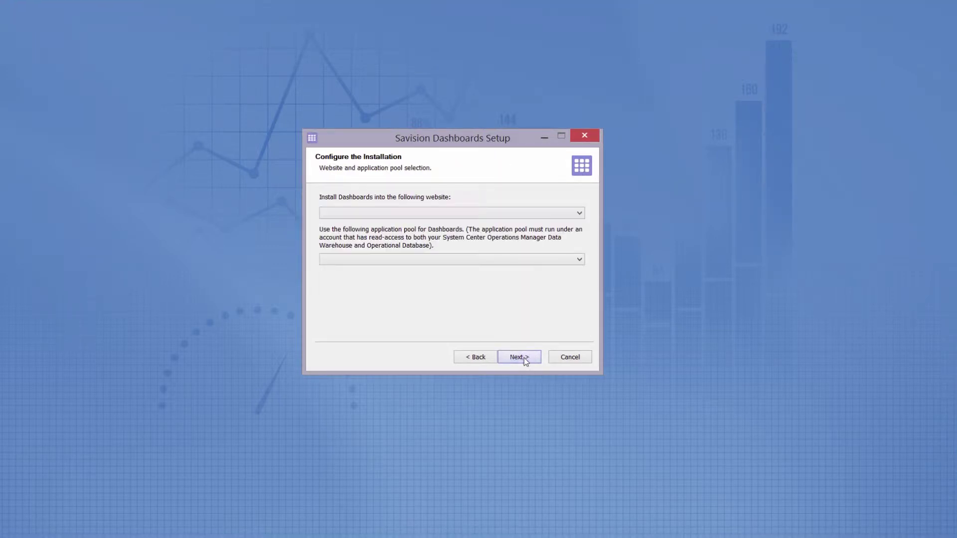
left_click(418, 256)
left_click(413, 267)
type("TestPool")
key("Tab")
type("steven")
key("Tab")
type("******")
key("Tab")
type("******")
key("Tab")
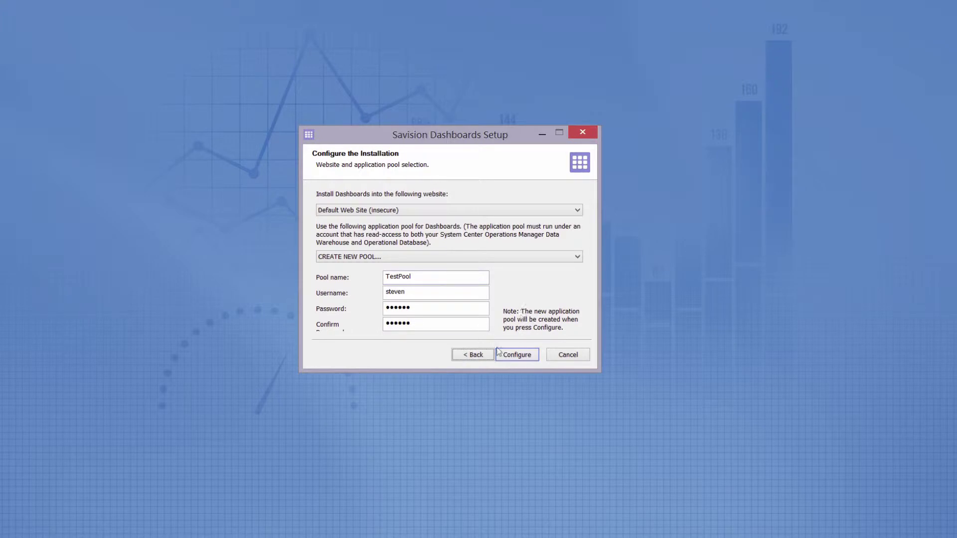
Step: Apply the Default Web Site configuration, install Dashboards, and finish the setup
left_click(518, 357)
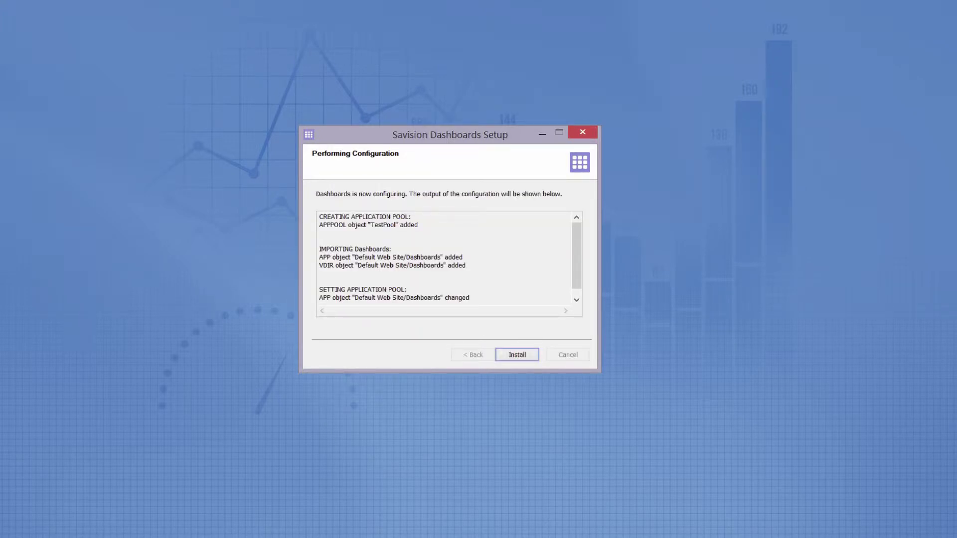
left_click(518, 356)
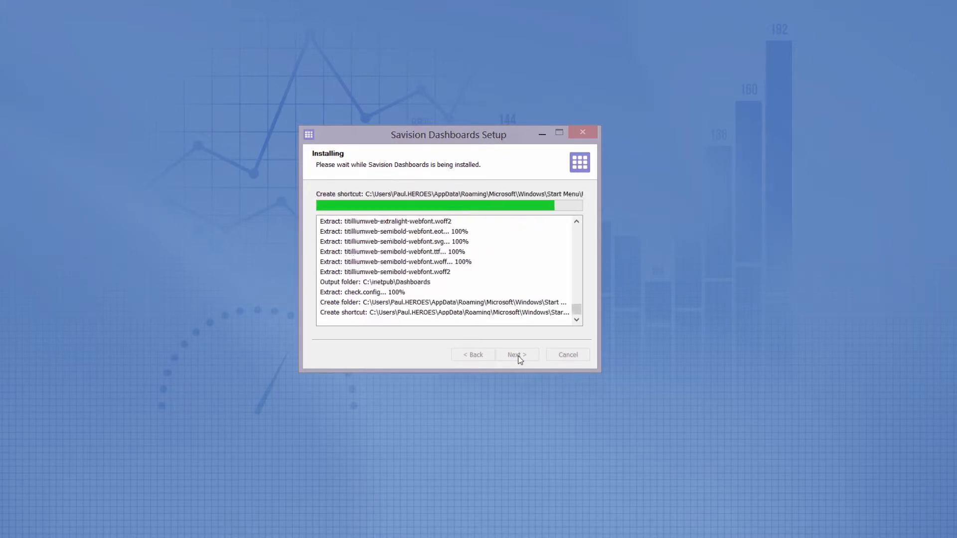
left_click(516, 354)
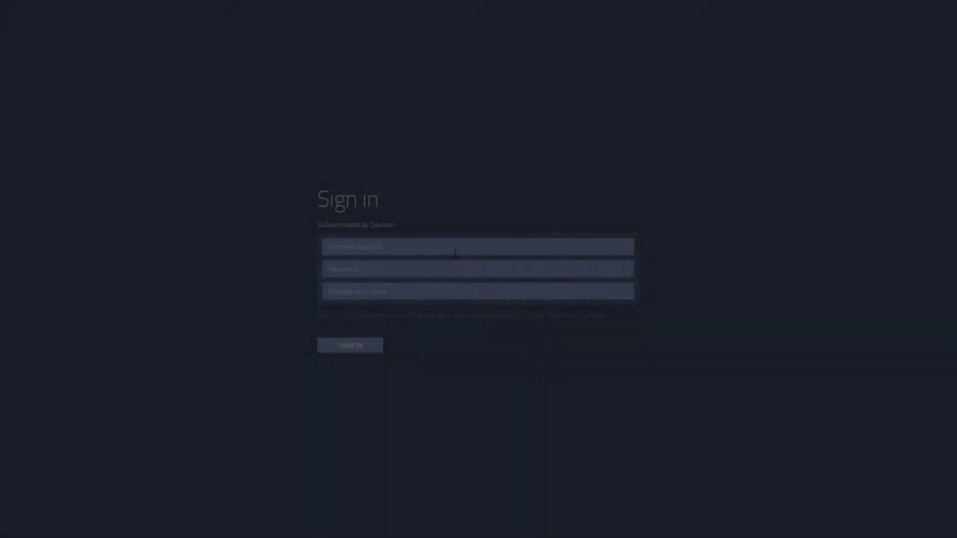
Step: Sign in with the Windows account and password against management server sc2012r2-ms1
type("steven@heroes")
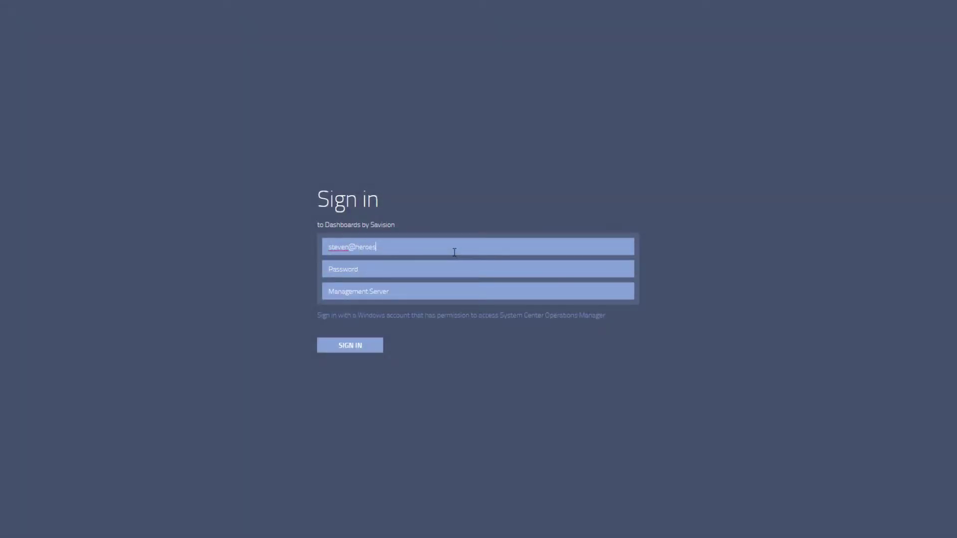
key("Tab")
type("•••••••••••")
type("••")
type("sc")
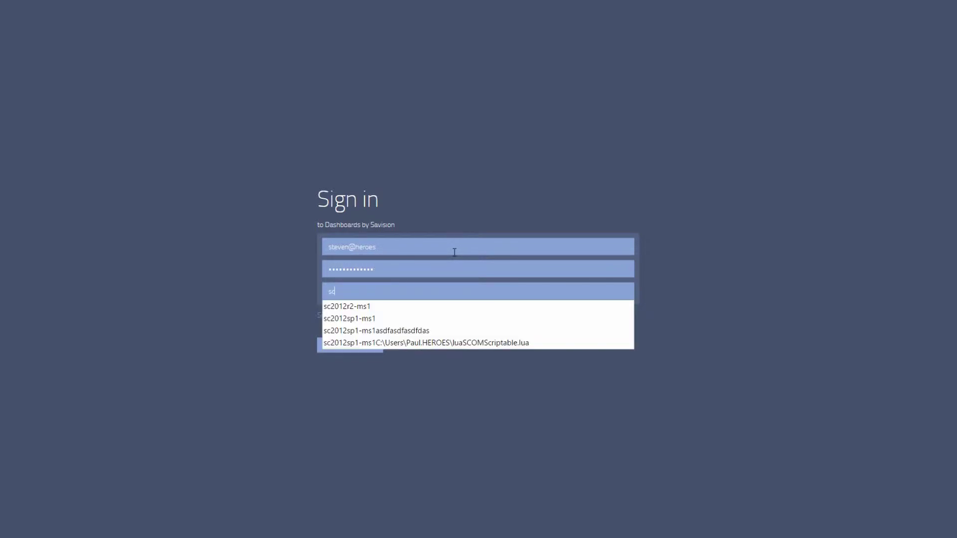
key("Down")
key("Return")
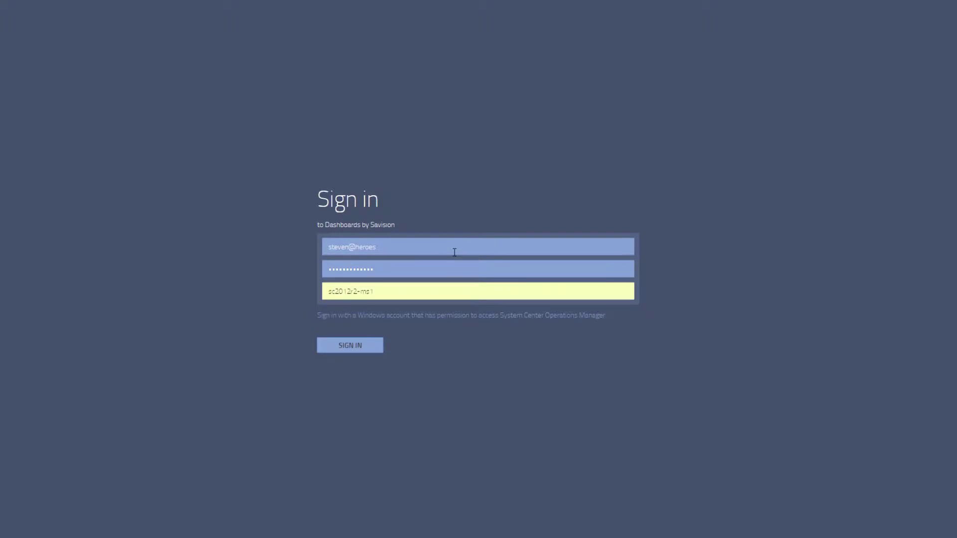
left_click(357, 345)
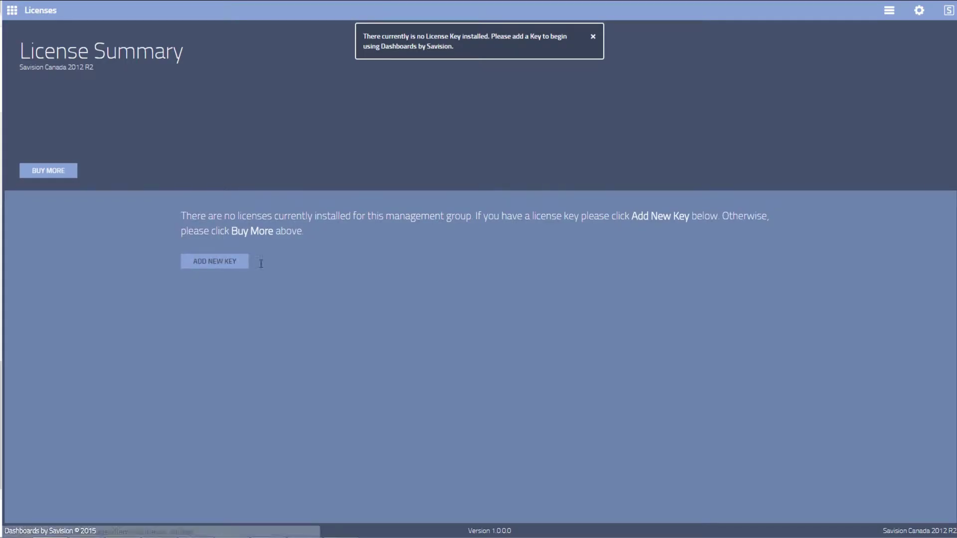
Step: Paste in a new license key, save it, and return to the Dashboards home page
left_click(246, 261)
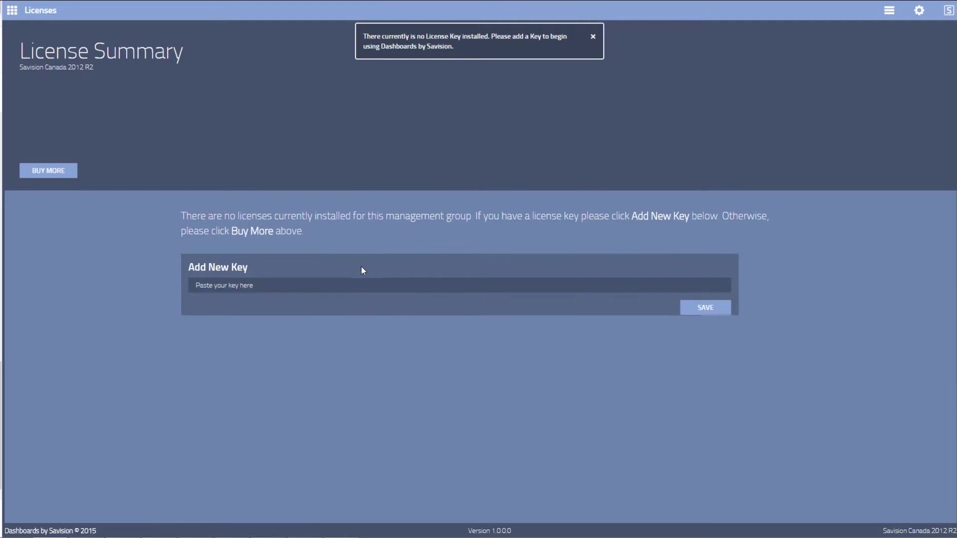
left_click(434, 279)
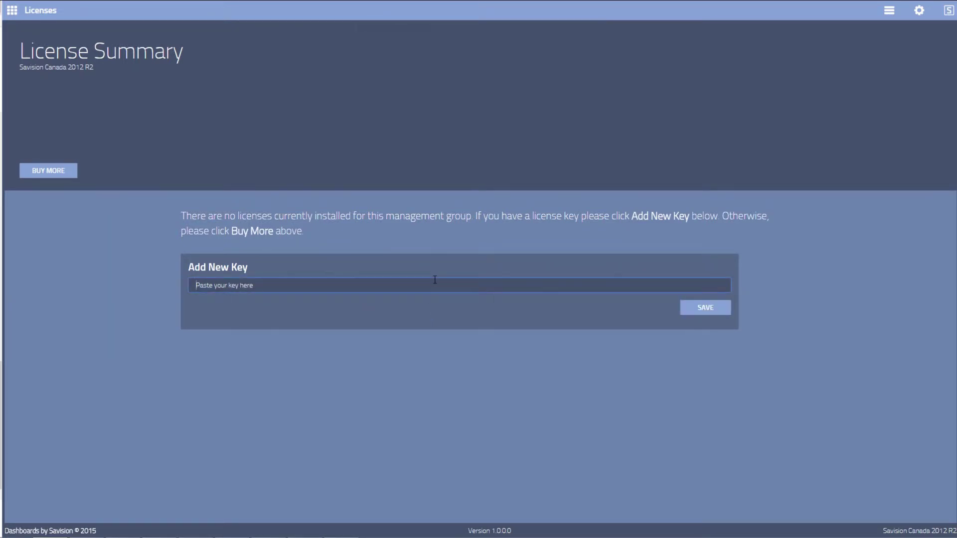
key("ctrl+v")
left_click(717, 315)
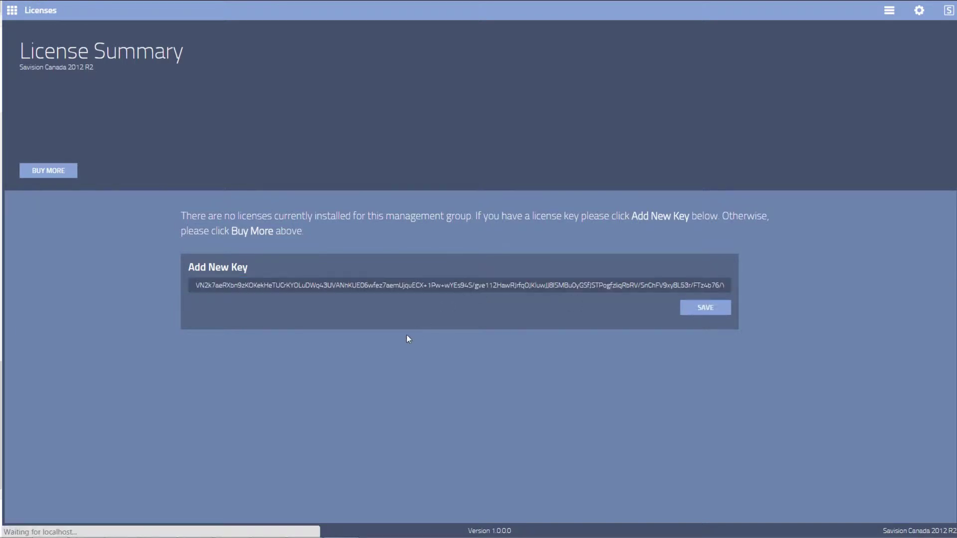
left_click(12, 10)
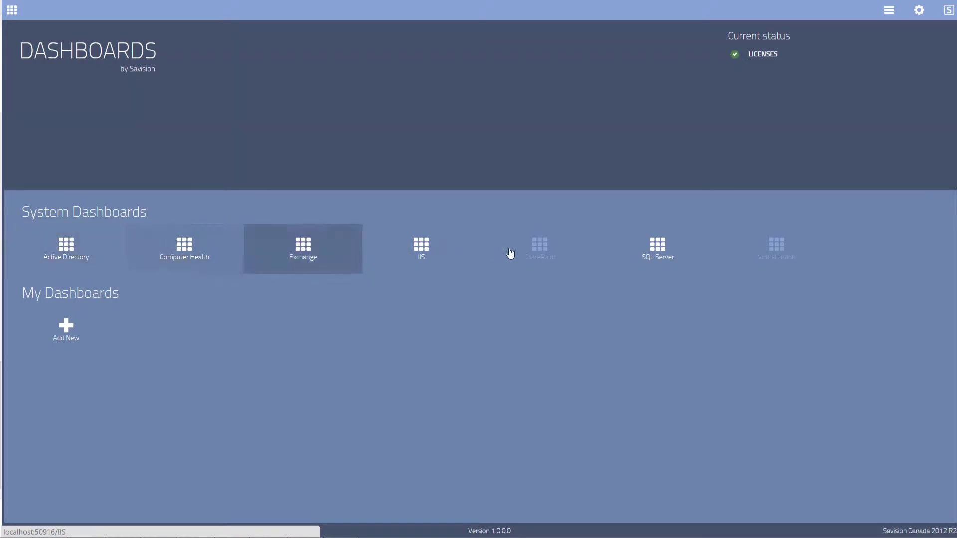
Step: Open the Active Directory dashboard and browse its Domains scope list, searching athena and prod
left_click(68, 262)
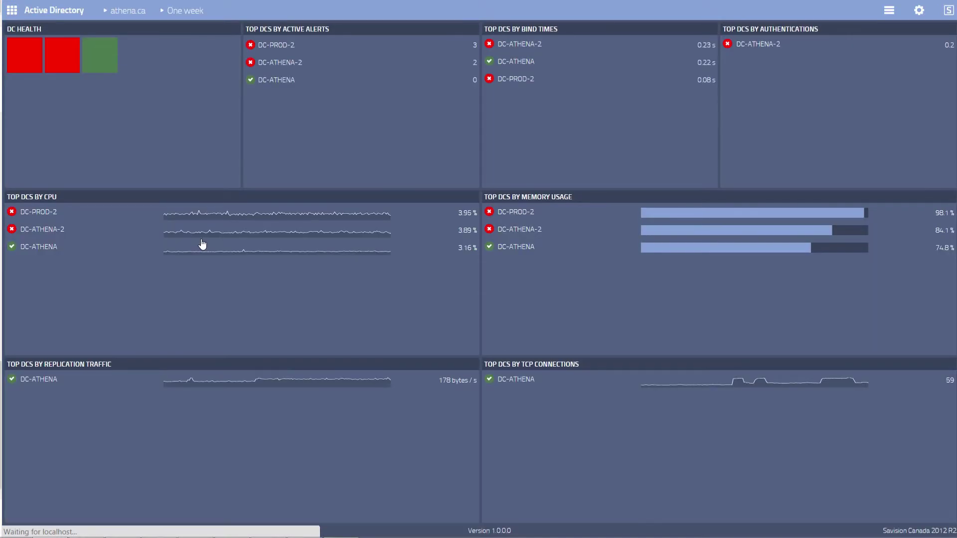
left_click(124, 12)
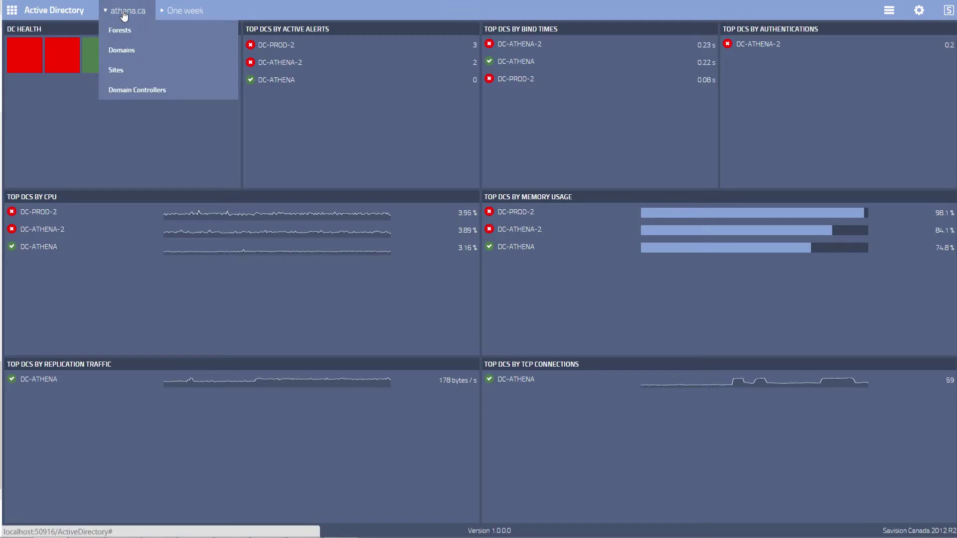
left_click(123, 53)
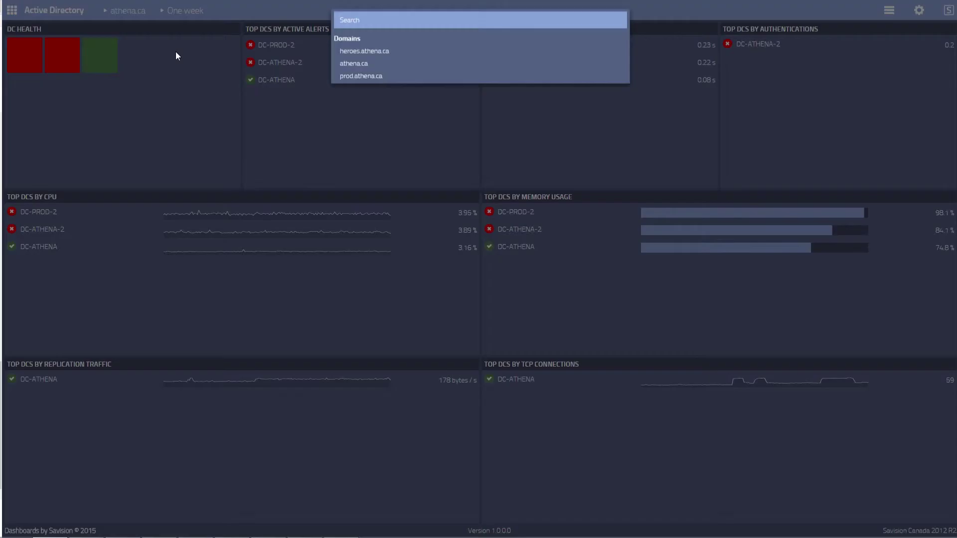
type("athena")
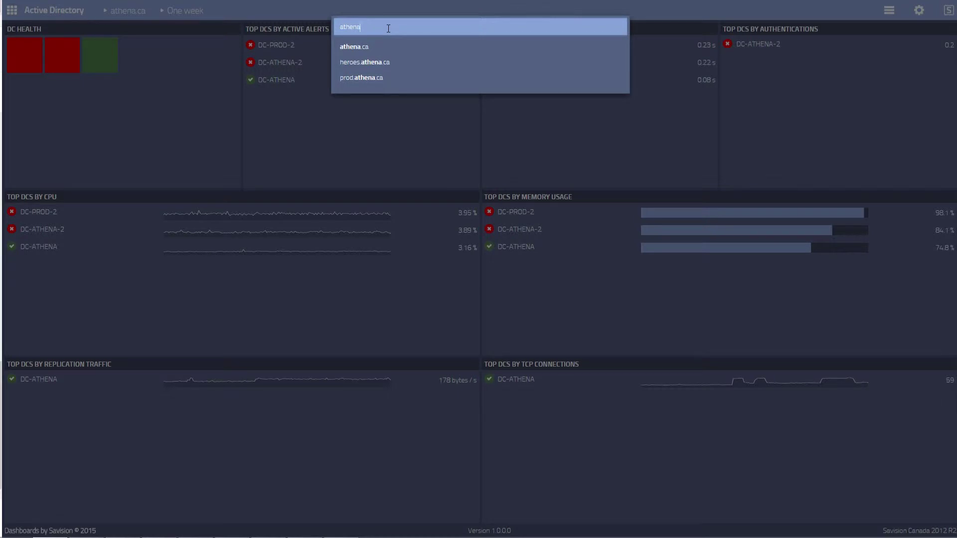
double_click(388, 29)
type("prod")
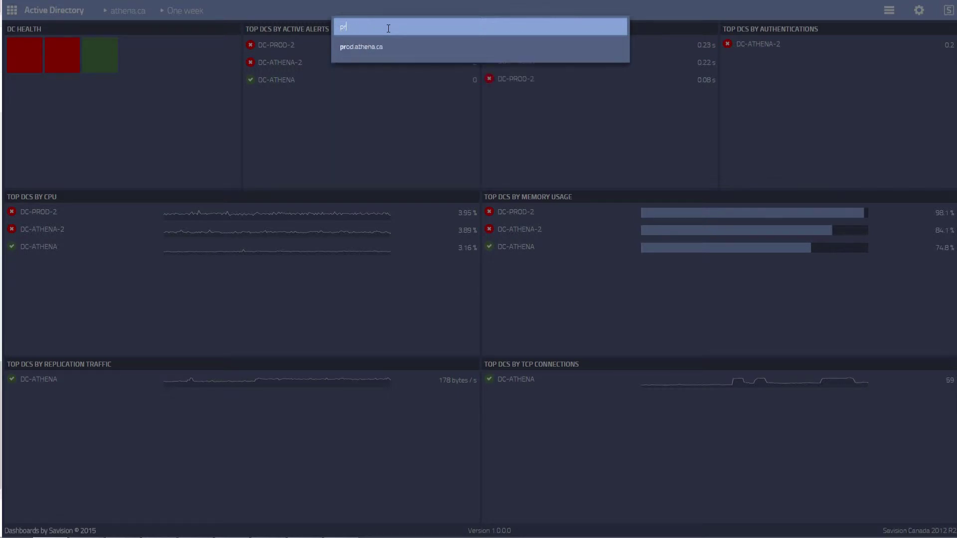
key("BackSpace")
key("BackSpace")
key("BackSpace")
key("BackSpace")
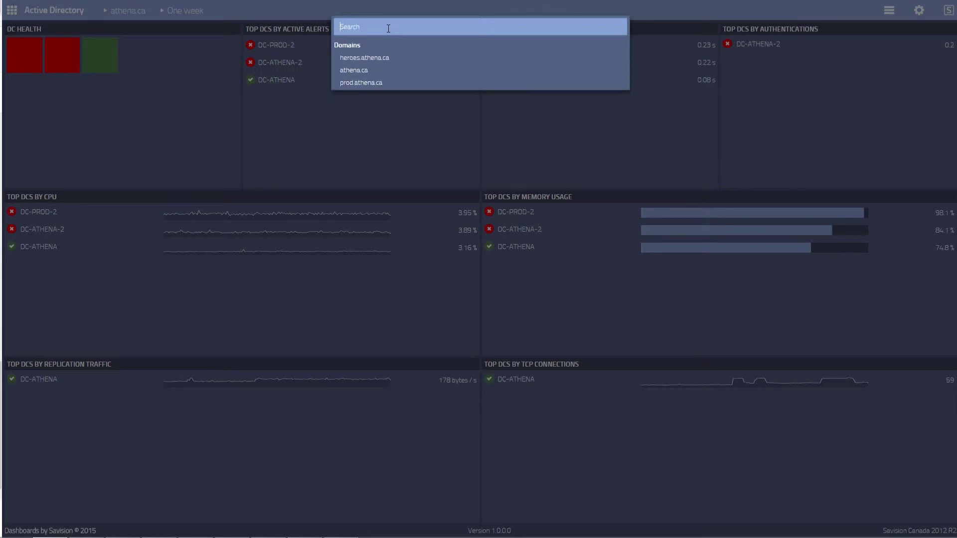
left_click(359, 91)
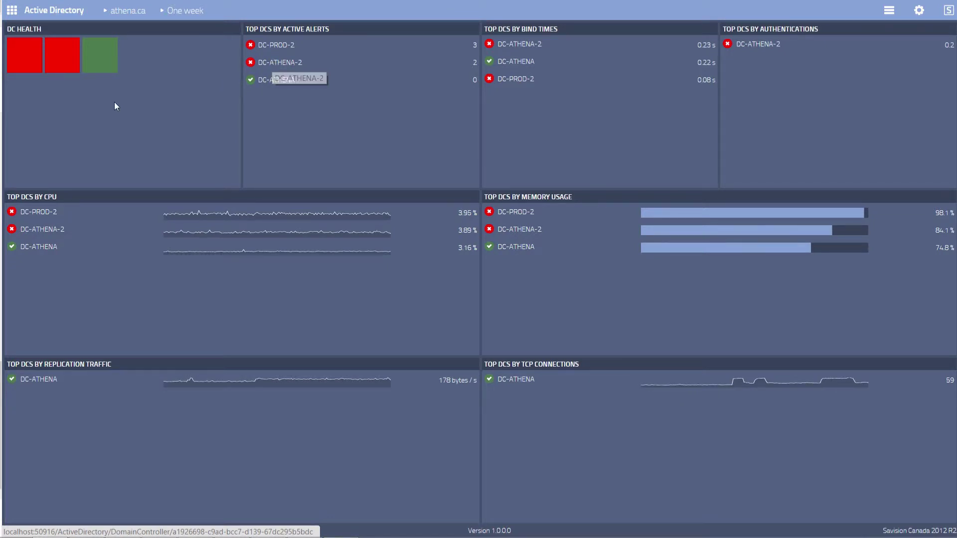
Step: View DC-ATHENA-2 details, then start a new dashboard via My Dashboards > Add New
left_click(26, 63)
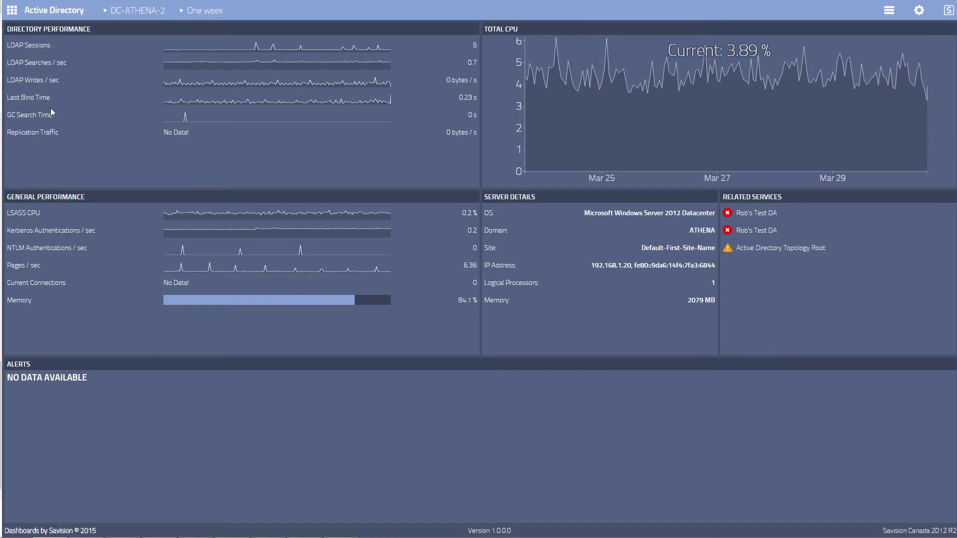
left_click(889, 17)
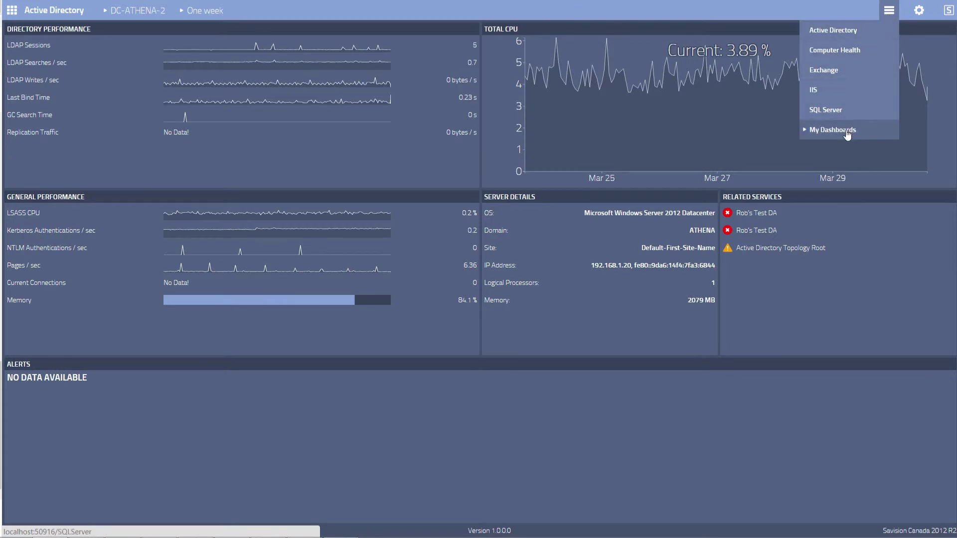
mouse_move(847, 134)
left_click(721, 131)
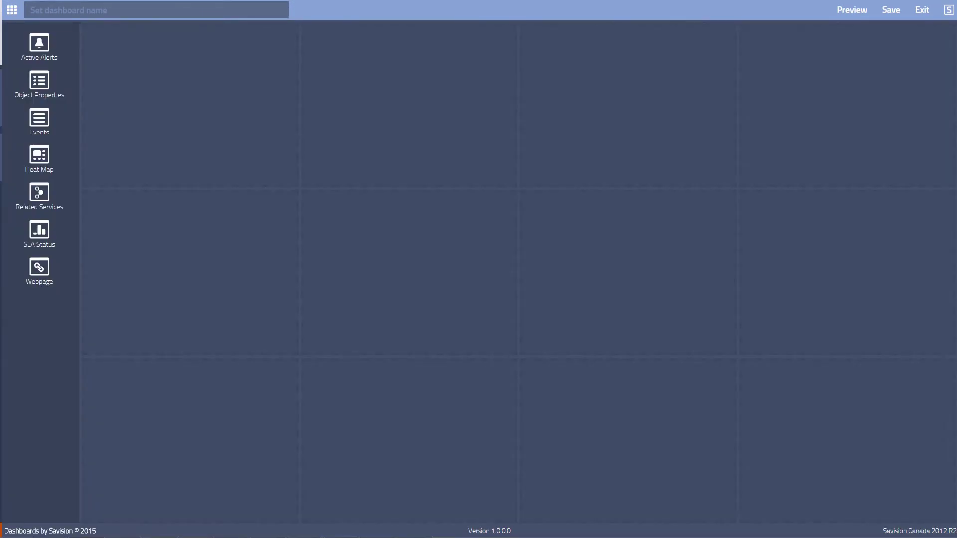
Step: Name the new dashboard 'My custom dashboard' and add a Heat Map widget
left_click(235, 5)
type("My custom dashboard")
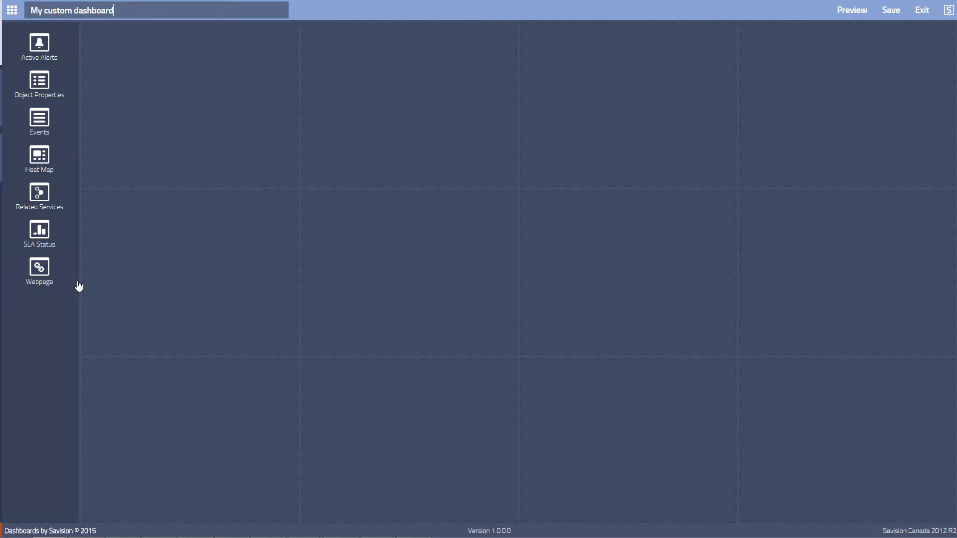
left_click(36, 167)
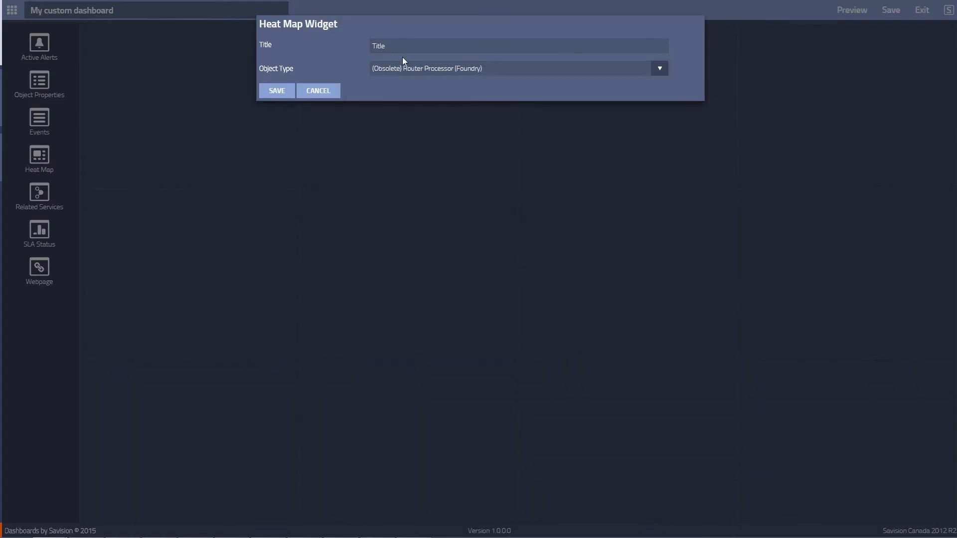
Step: Add a heat map widget titled 'Heatmap' showing Agent objects
type("Heatmap")
key("Tab")
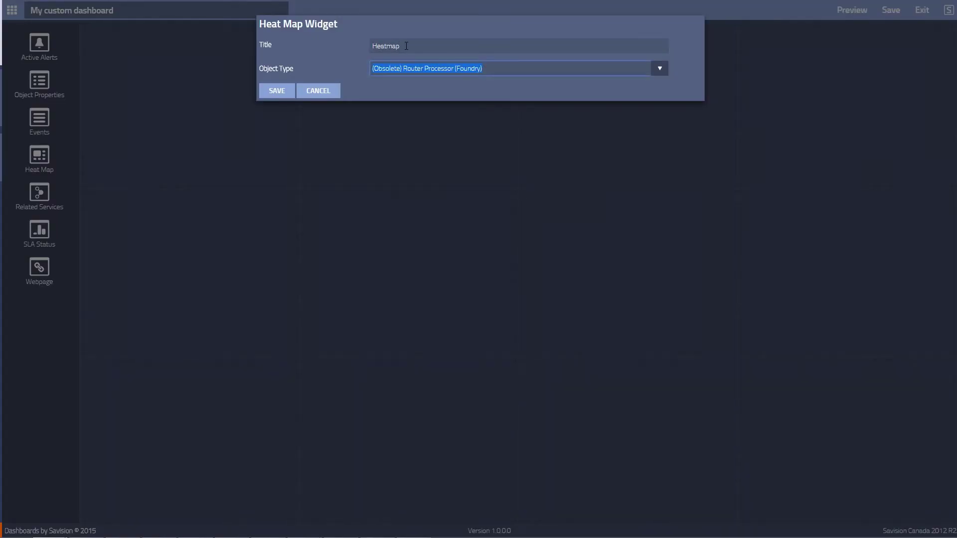
type("agent")
left_click(389, 125)
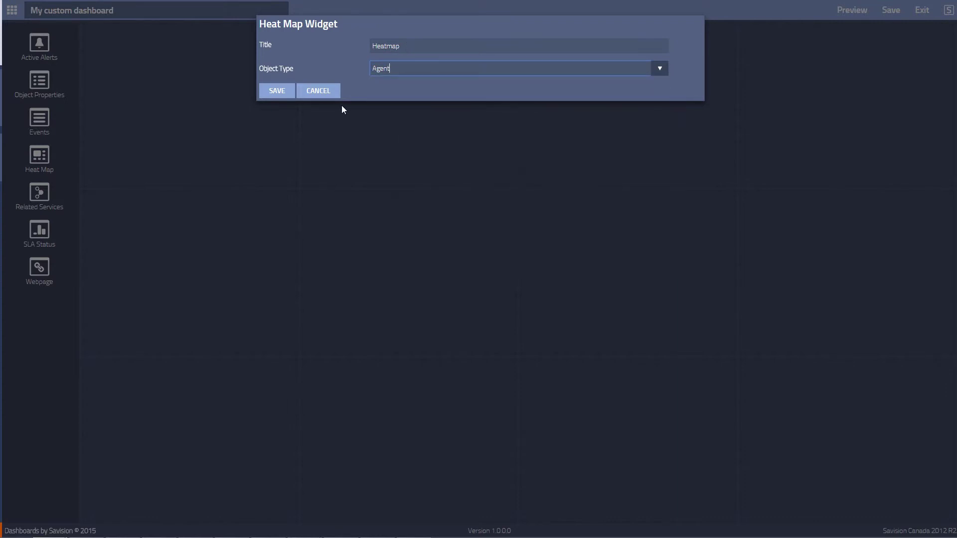
left_click(278, 97)
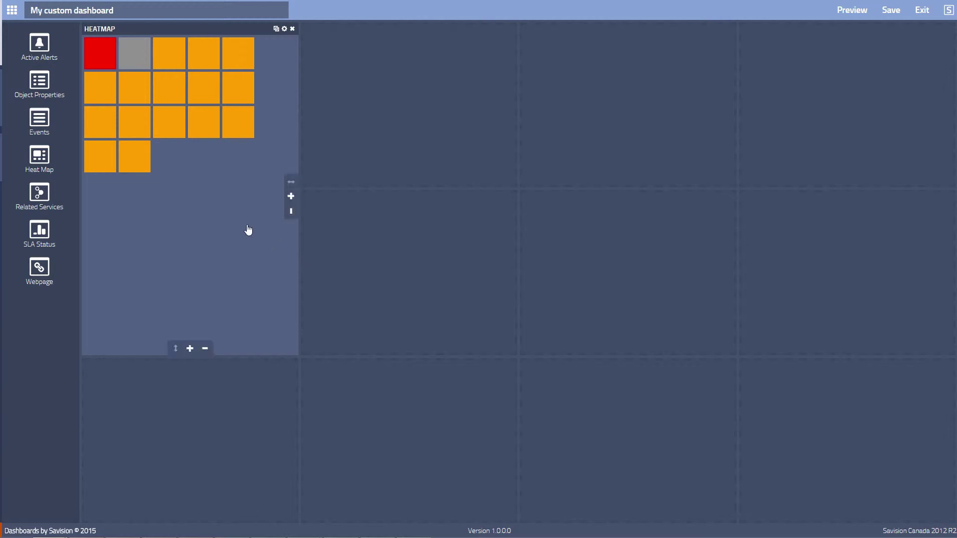
Step: Add an 'Alerts' widget for the top 10 Agents, then place an Events widget on the grid
left_click(47, 46)
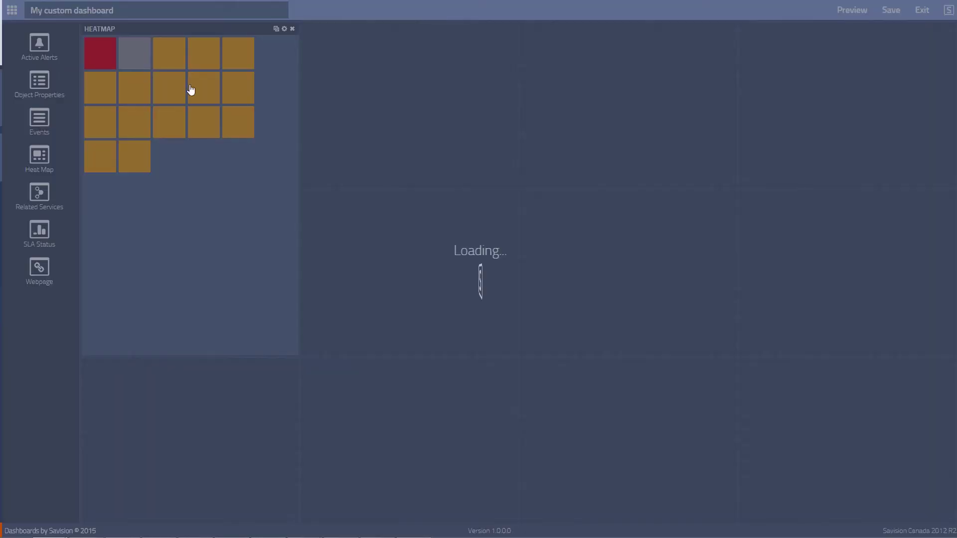
type("Alerts")
key("Tab")
type("agent")
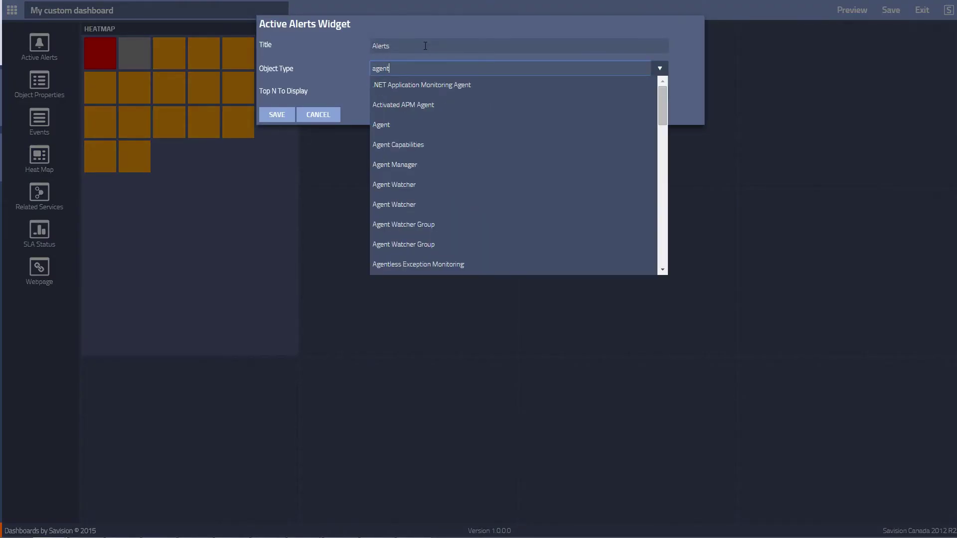
left_click(387, 130)
left_click(401, 95)
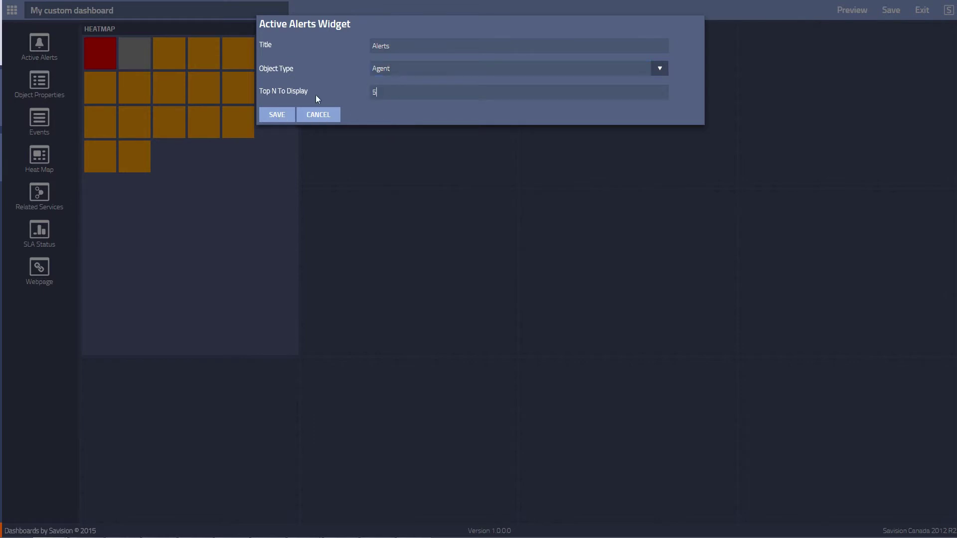
type("10")
left_click(277, 114)
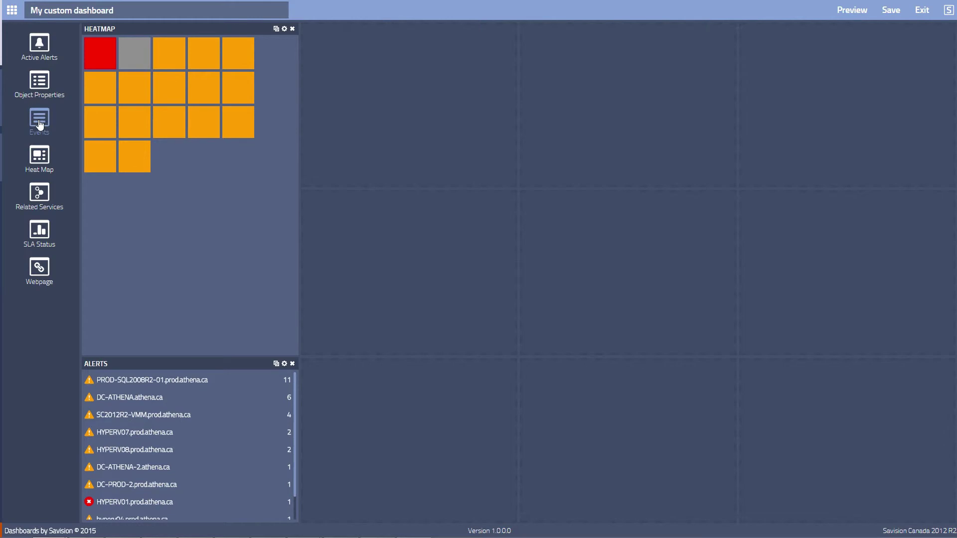
left_click_drag(39, 124, 348, 119)
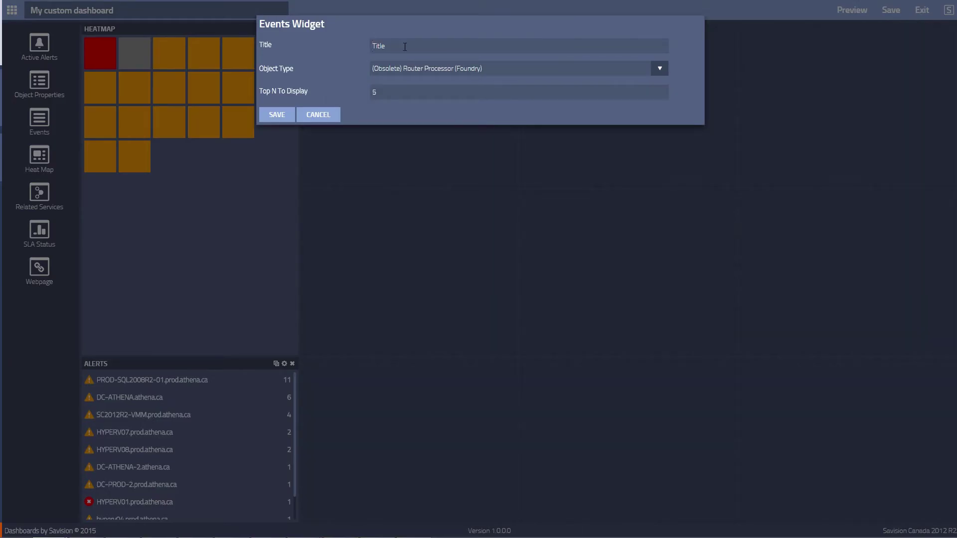
Step: Save the Events widget for Agent objects beside Alerts in the bottom row, then drag in another widget
key("Tab")
type("agent")
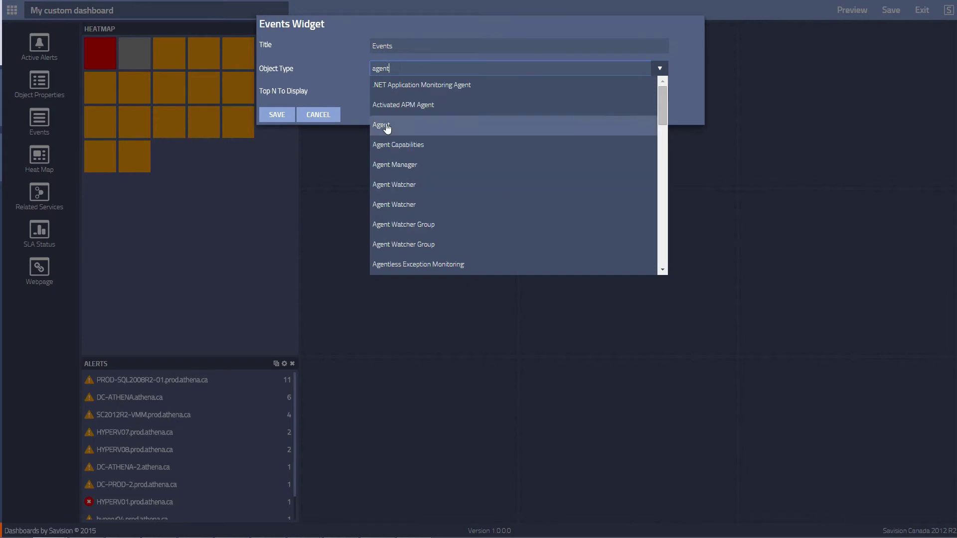
left_click(387, 126)
left_click(277, 115)
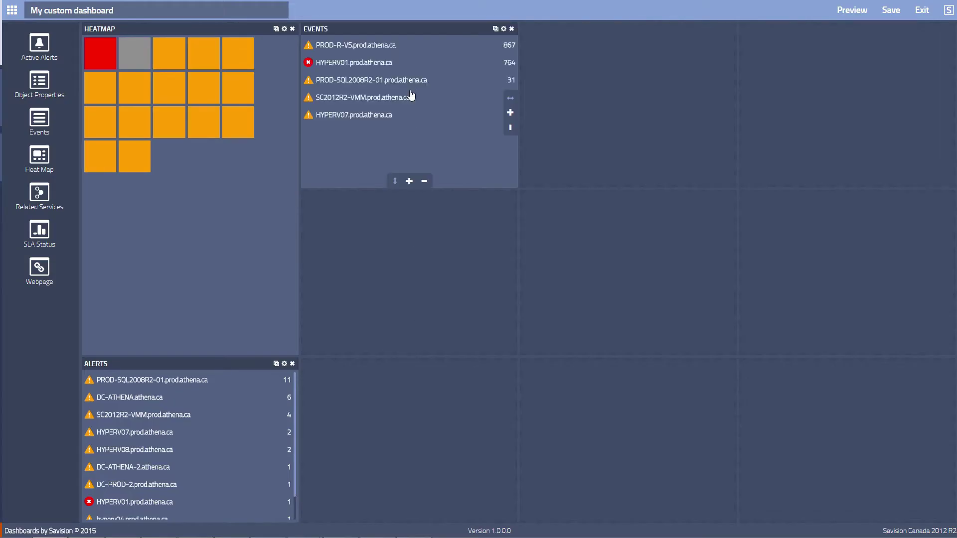
left_click_drag(406, 31, 414, 377)
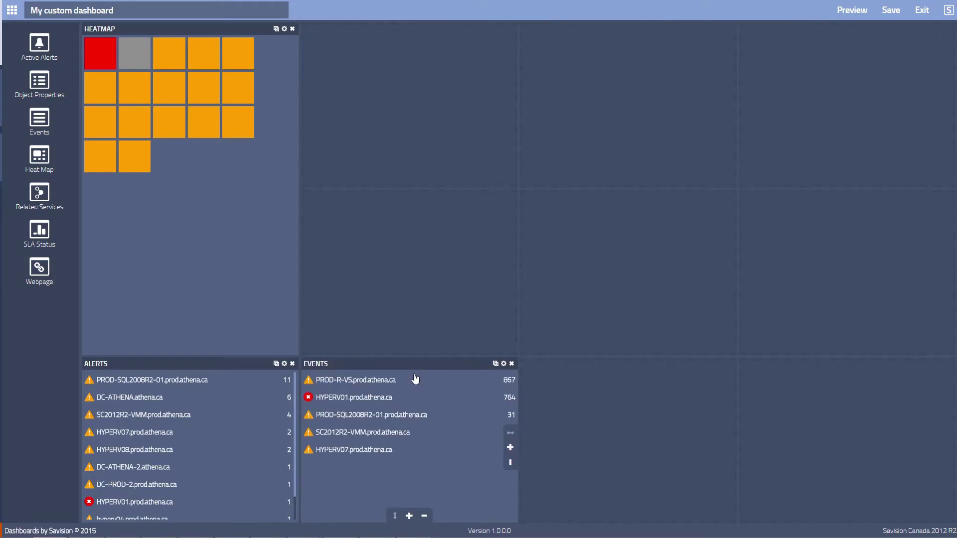
left_click_drag(39, 120, 329, 116)
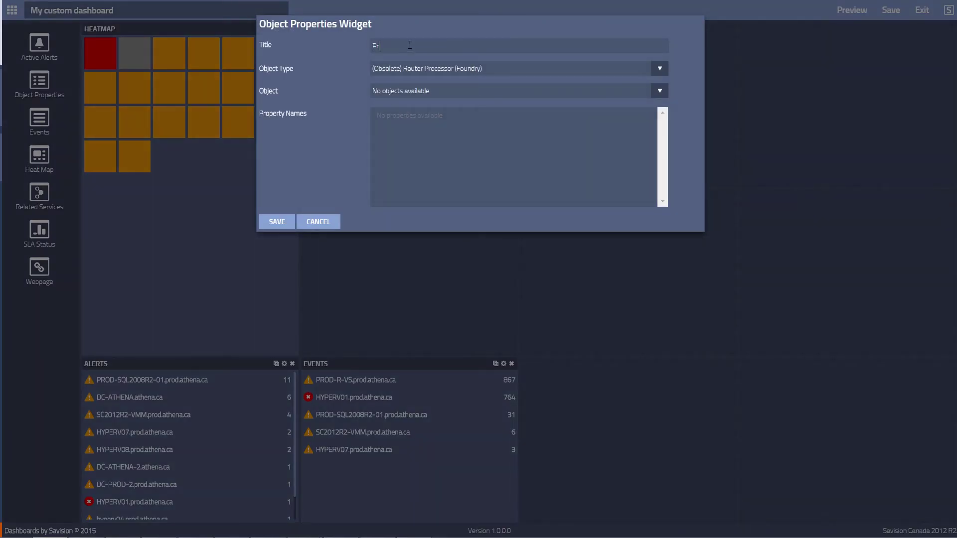
Step: Title the widget 'Properties' and set its object type to Management Server
left_click(409, 45)
type("Properties")
key("Tab")
type("ma")
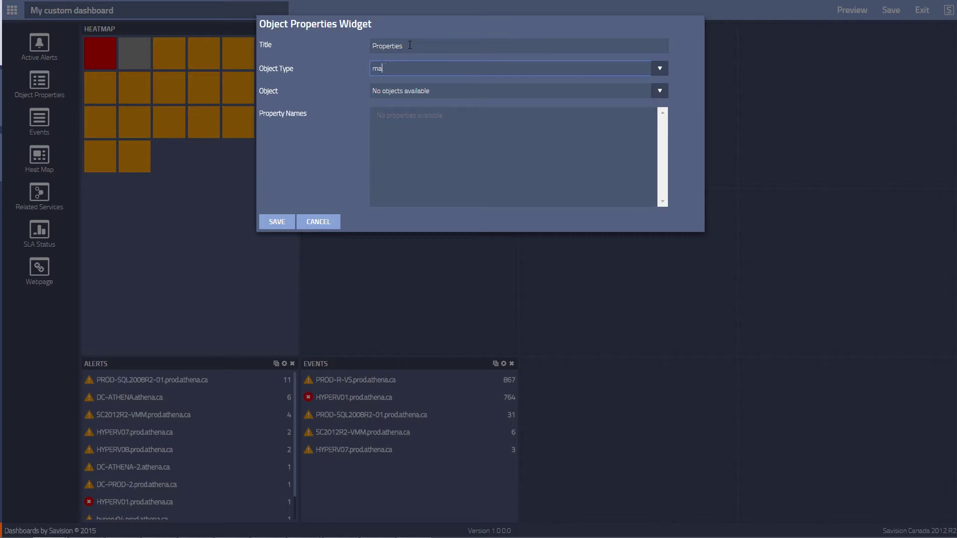
type("nagement server")
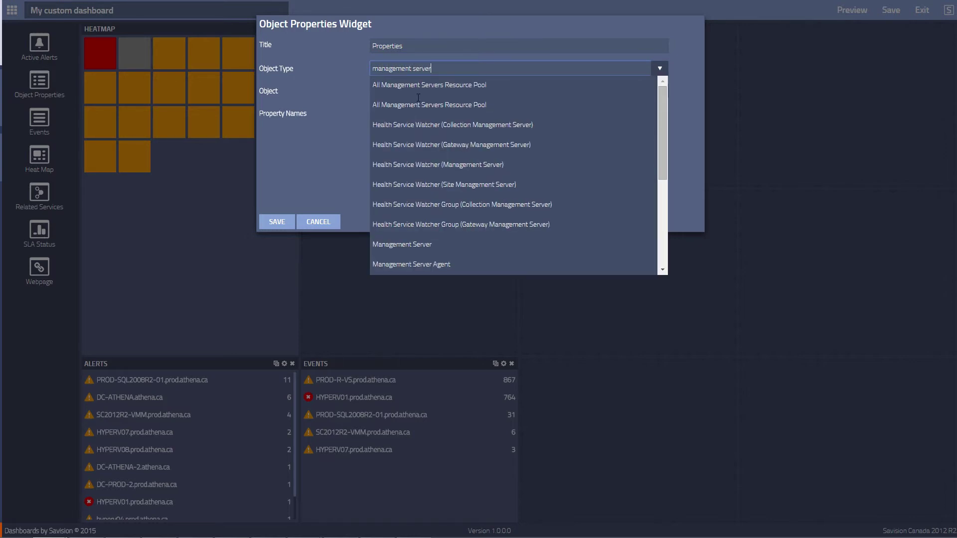
left_click(419, 244)
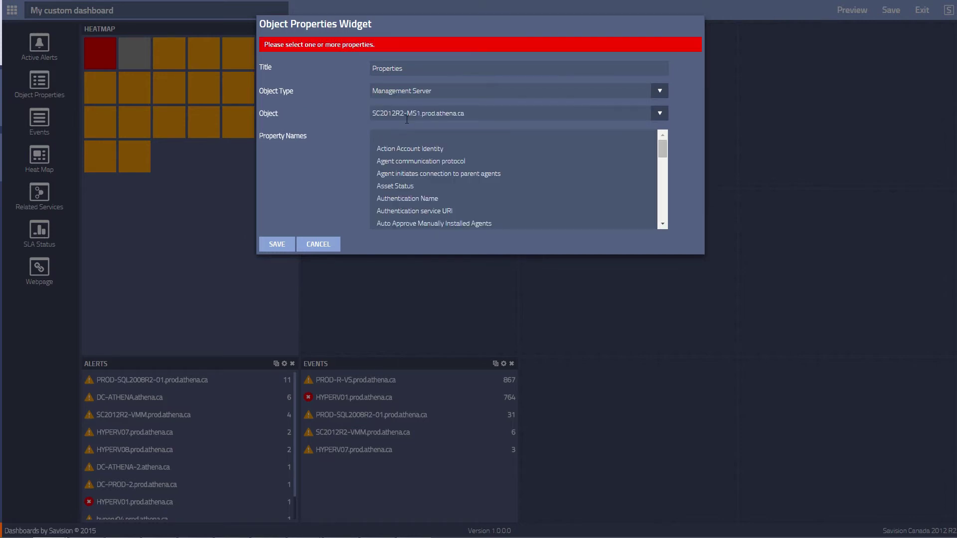
Step: Select five properties, including Object Status and Proxy Address, place the widget bottom-right, then add a Webpage widget
scroll(662, 157, "down", 2)
left_click_drag(405, 179, 451, 194)
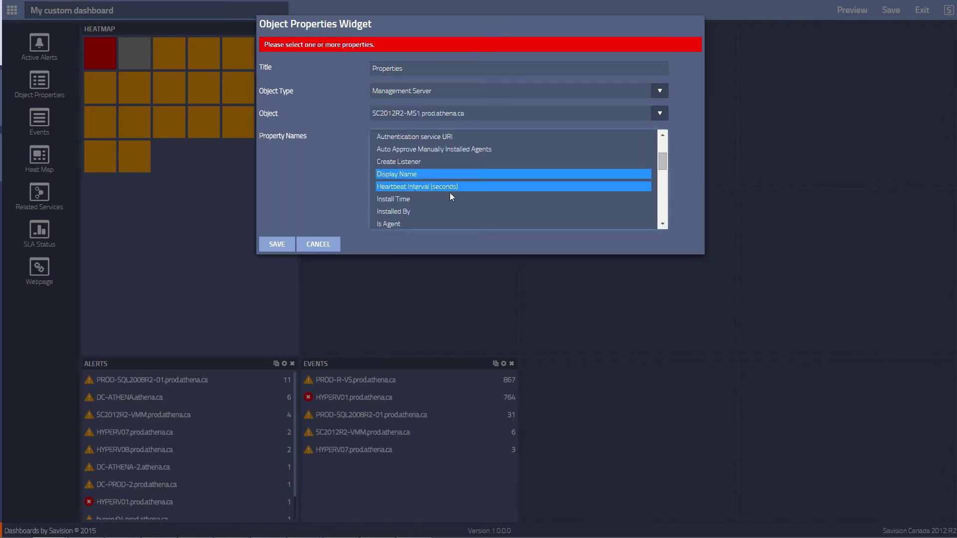
left_click_drag(662, 164, 662, 215)
left_click(402, 211)
left_click(417, 154)
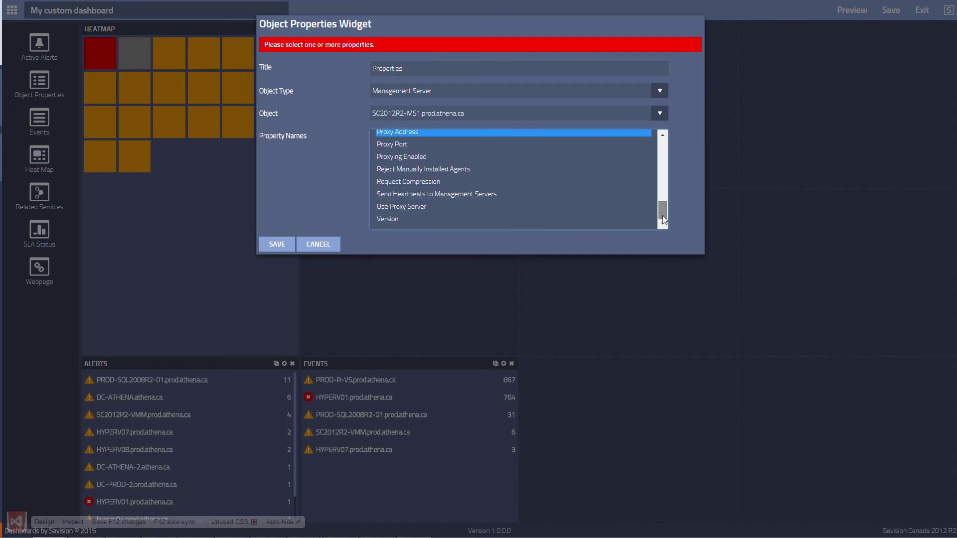
left_click(275, 246)
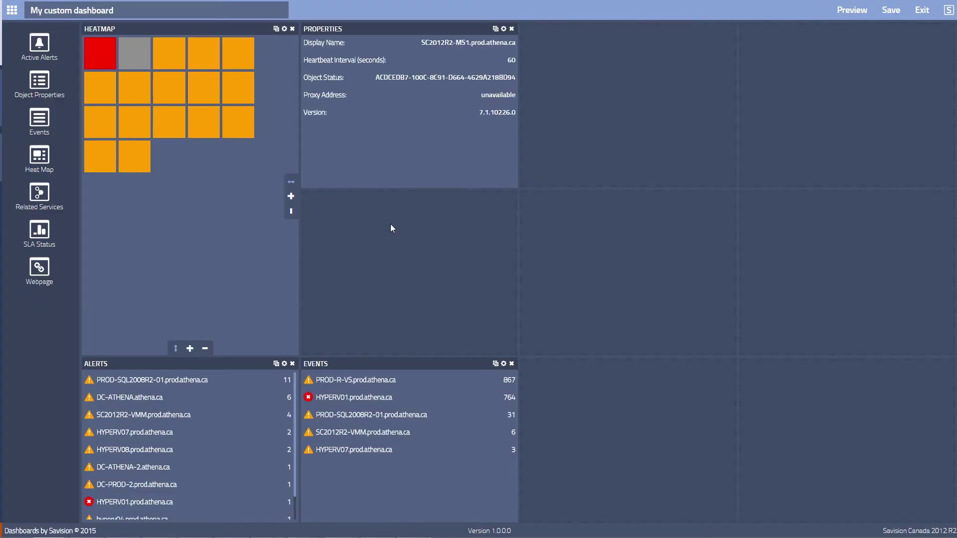
left_click_drag(393, 34, 612, 369)
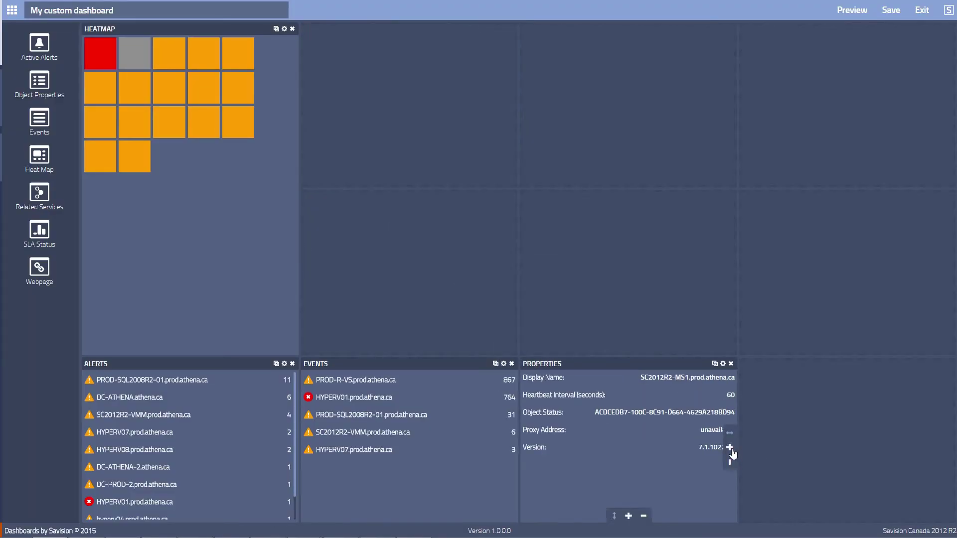
left_click_drag(40, 279, 351, 201)
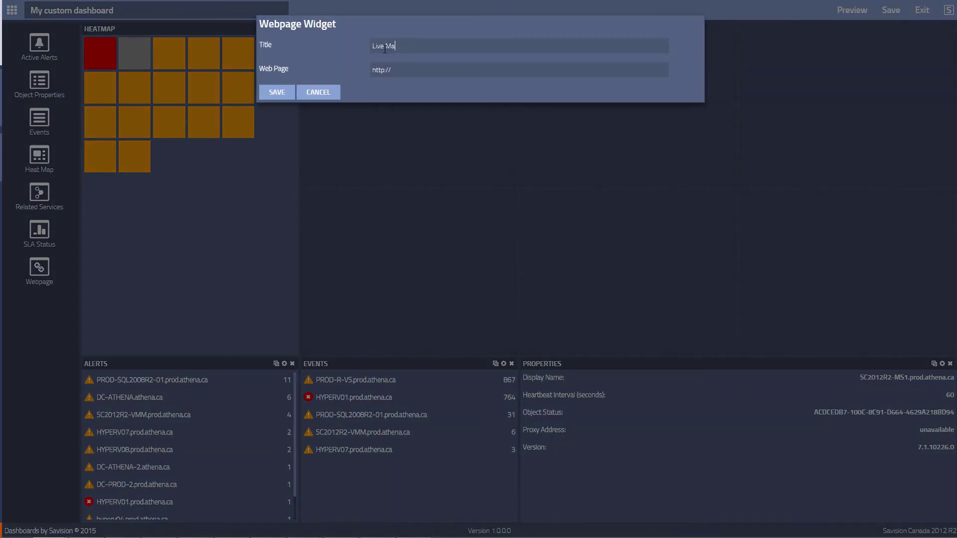
Step: Paste the Live Maps page address into the webpage widget and save it
key("Tab")
key("ctrl+v")
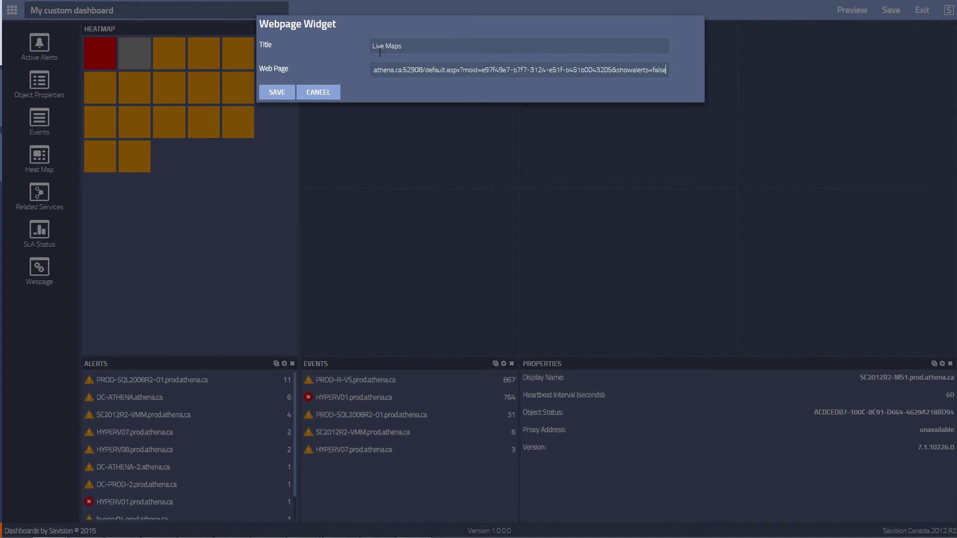
left_click(276, 93)
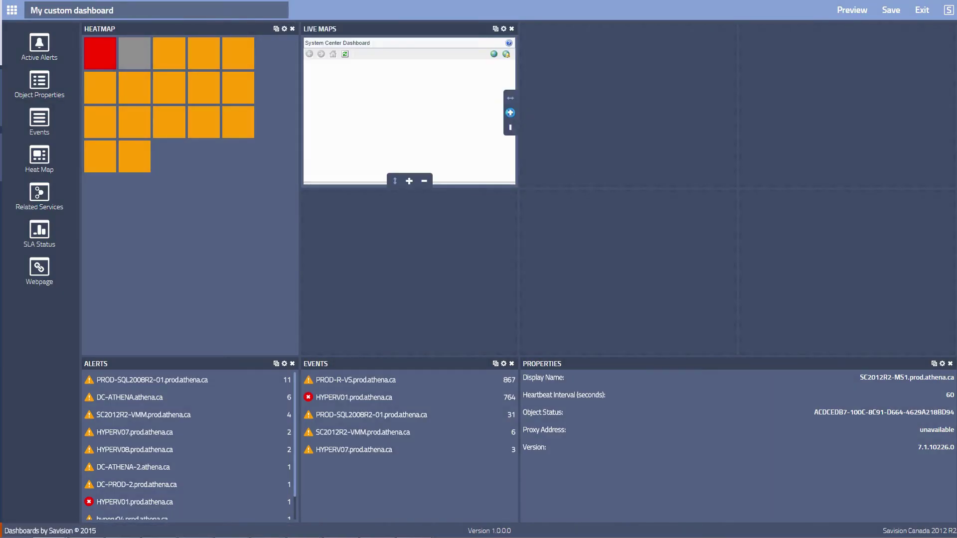
Step: Make the Live Maps widget wider and one row taller, and move it to the top-left
left_click_drag(510, 113, 746, 113)
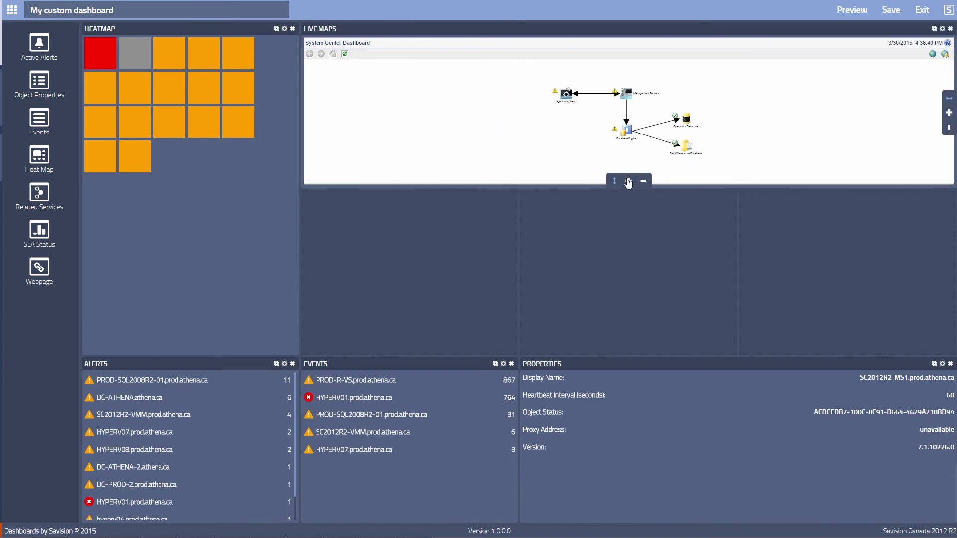
left_click(625, 181)
left_click_drag(551, 30, 406, 13)
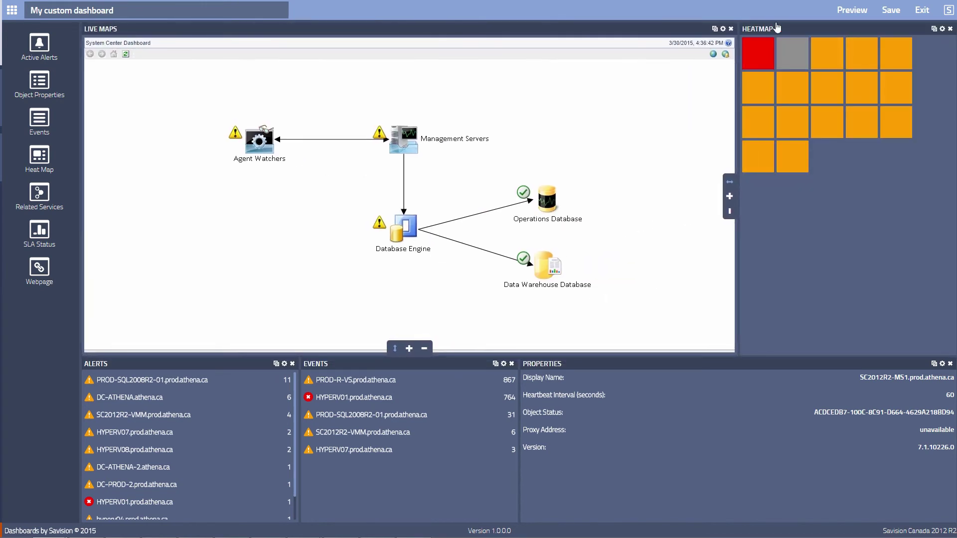
Step: Preview and save 'My custom dashboard', then return to the Dashboards home page
left_click(863, 15)
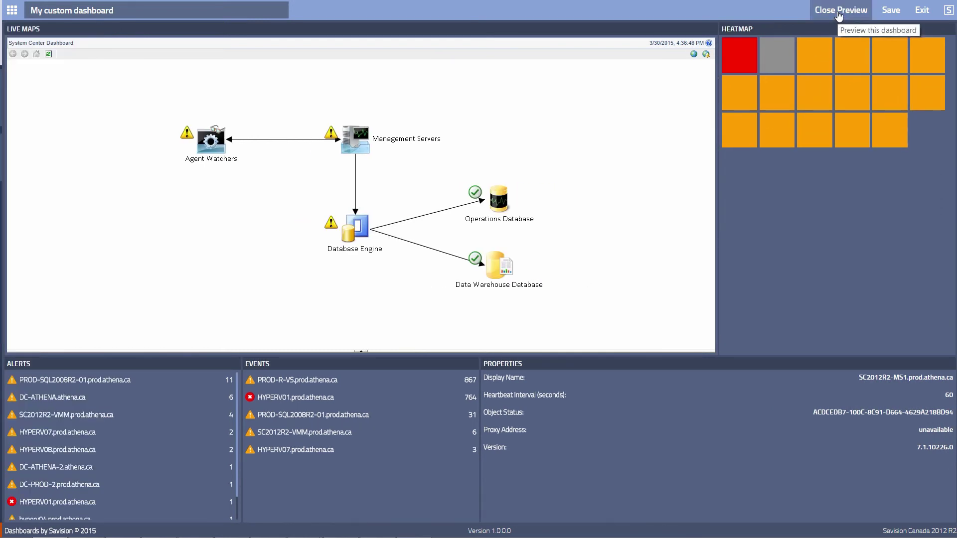
left_click(882, 13)
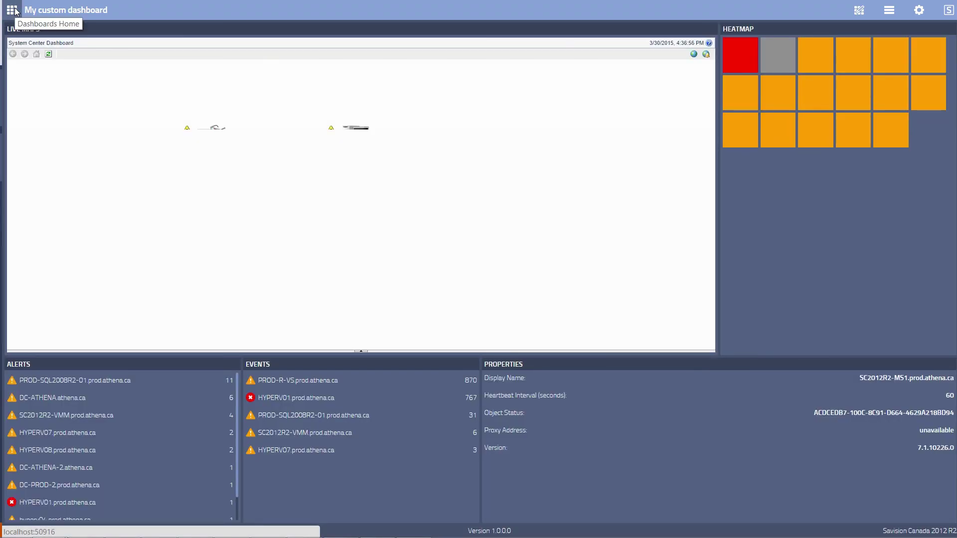
left_click(12, 10)
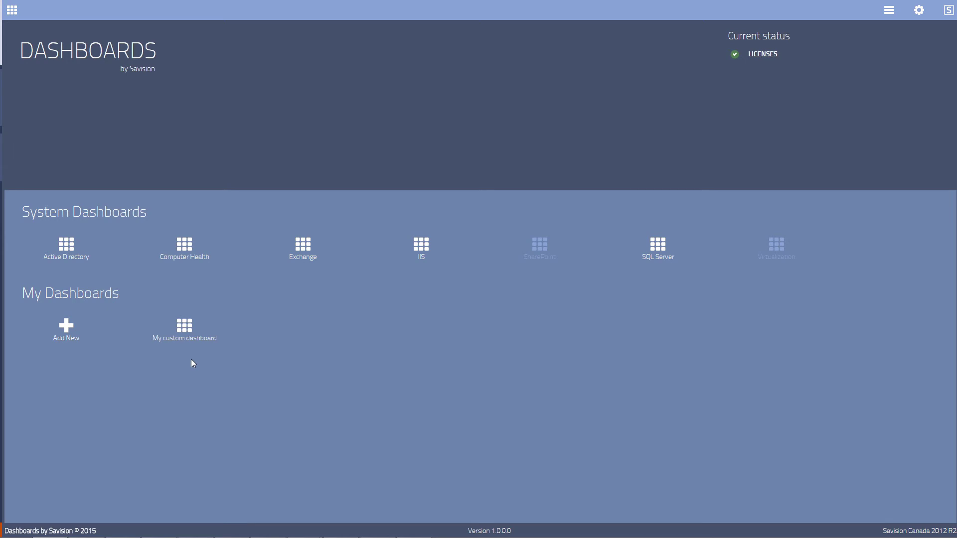
Step: Reopen 'My custom dashboard' for editing, re-save the Alerts widget settings, and save the dashboard
left_click(186, 345)
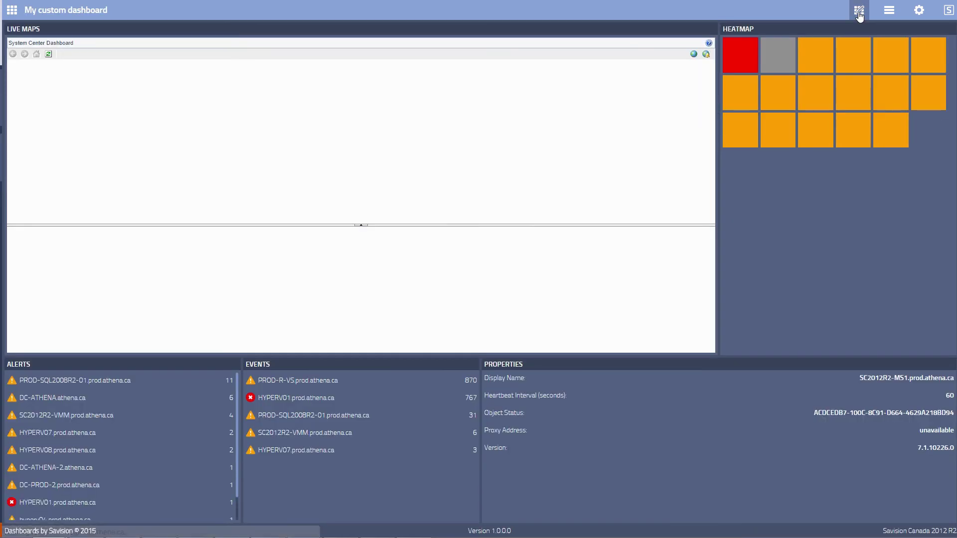
left_click(858, 11)
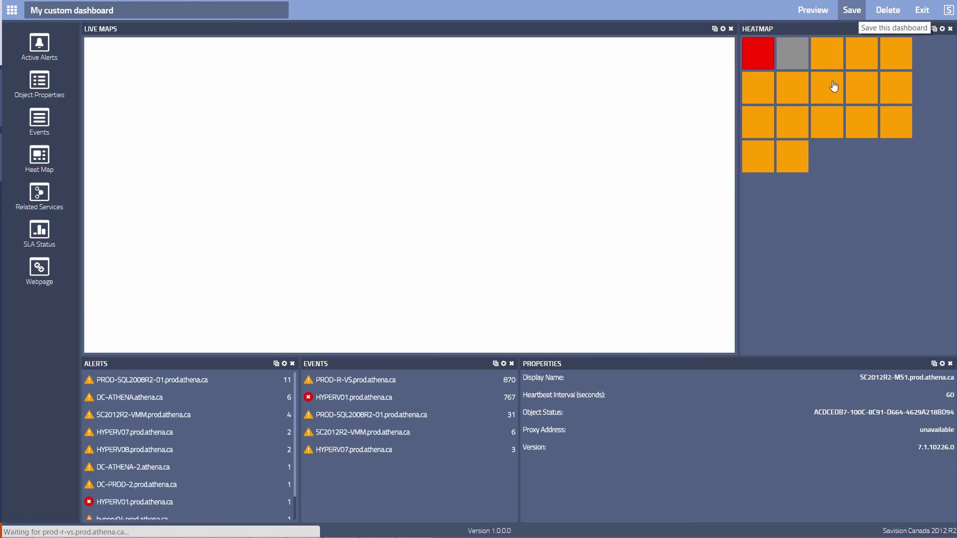
left_click(285, 364)
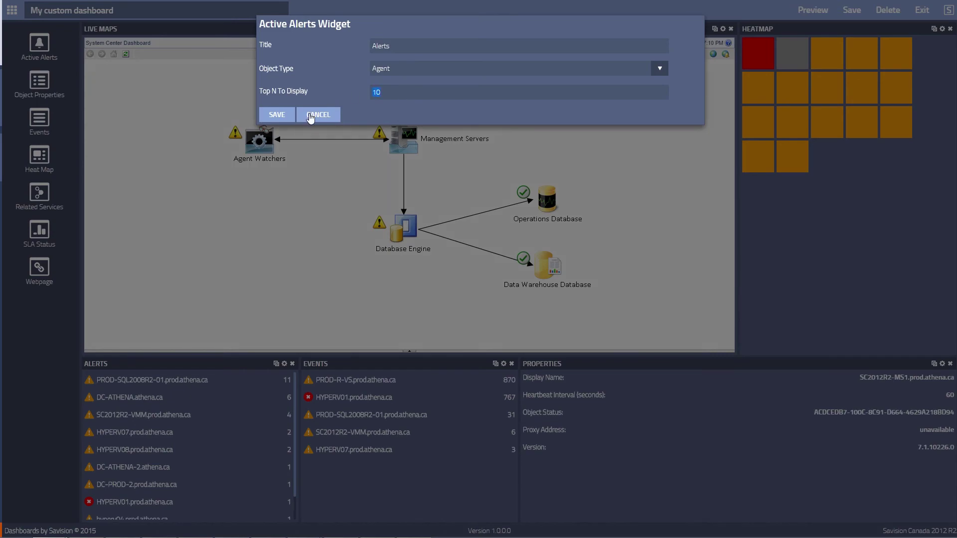
left_click(277, 116)
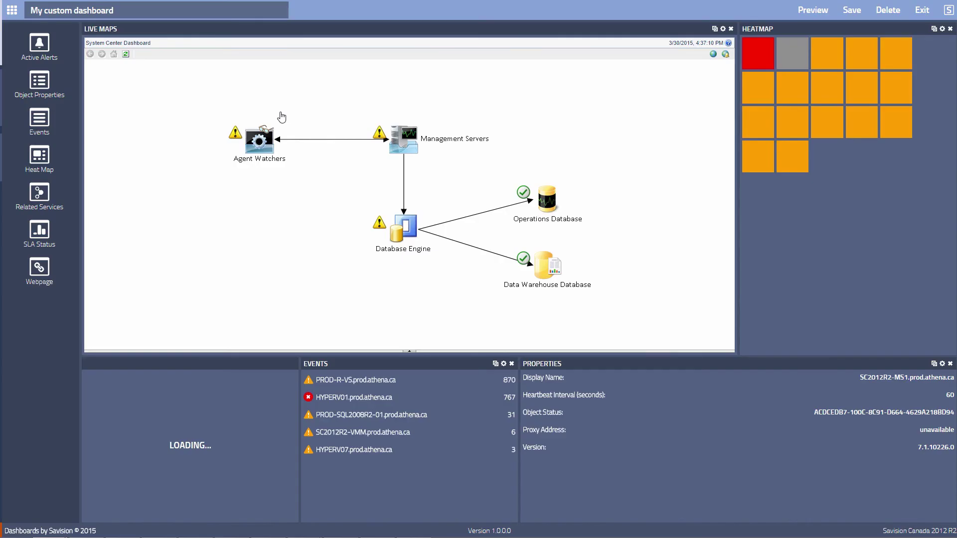
left_click(852, 10)
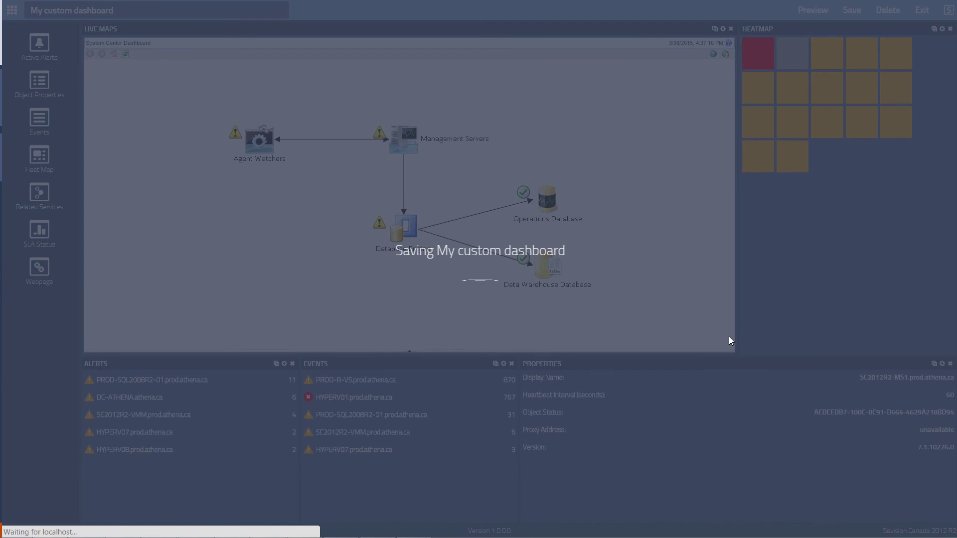